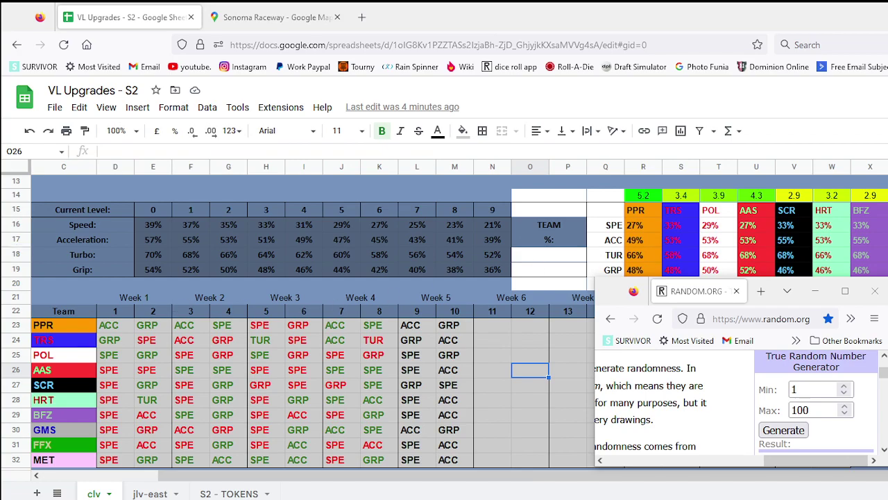
- Generate two random numbers from 1 to 100 on RANDOM.ORG for PPR's week 5 upgrades, enlarging the window to show the full result
left_click(784, 430)
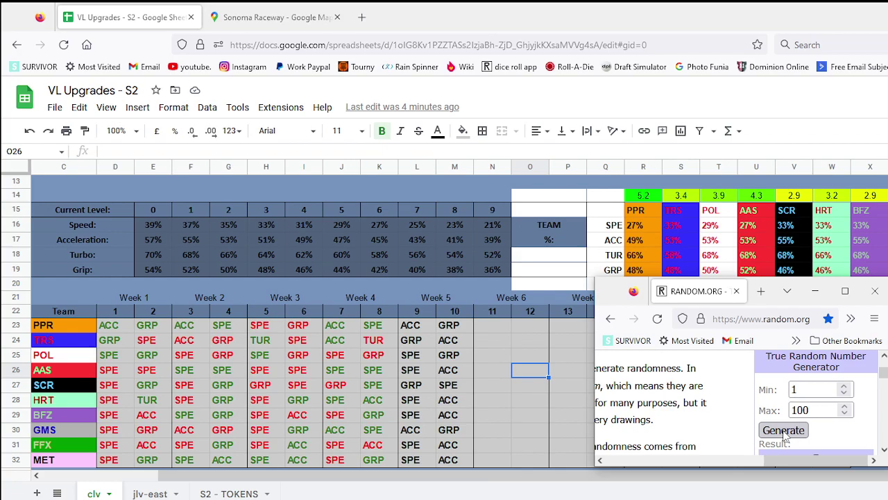
scroll(884, 375, "down", 1)
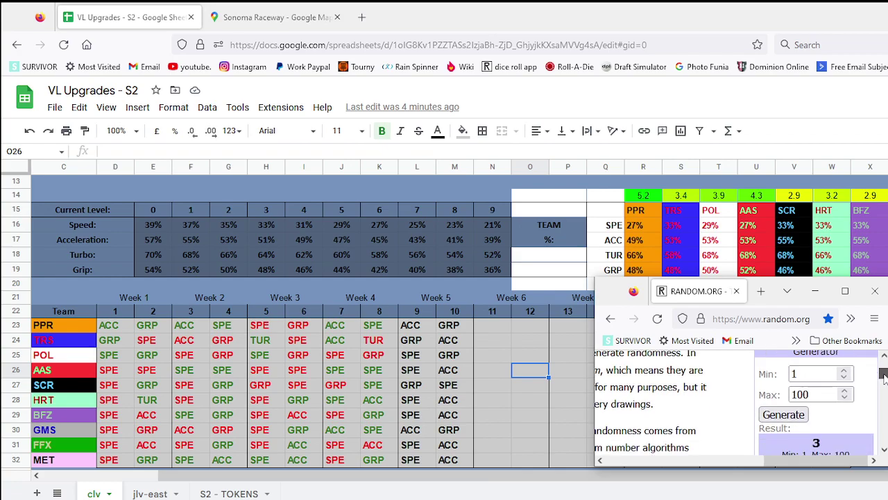
left_click_drag(827, 465, 829, 486)
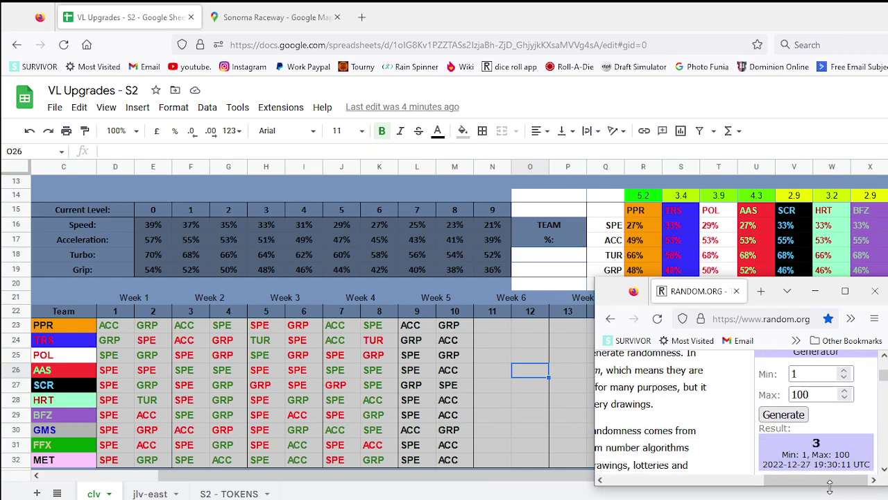
left_click(782, 416)
- In the upgrades sheet, set the text of PPR's week 5 ACC cell to dark green and its GRP cell to red
left_click(412, 332)
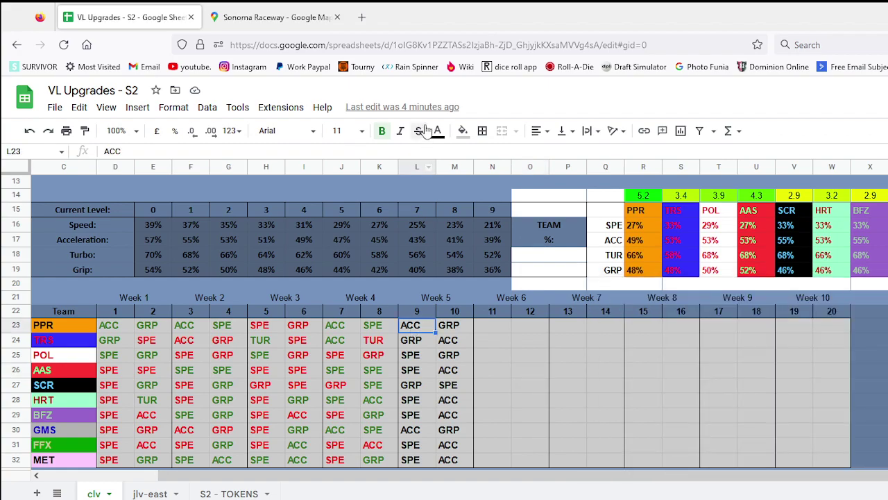
left_click(438, 130)
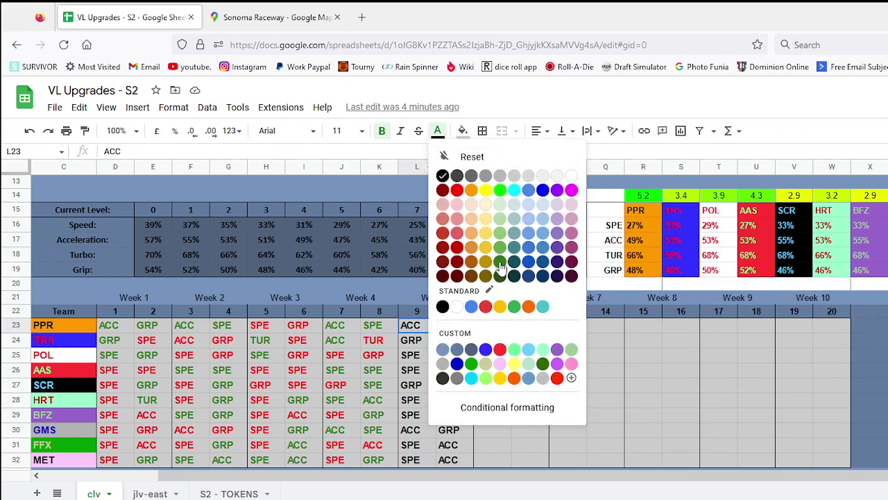
left_click(499, 266)
left_click(455, 325)
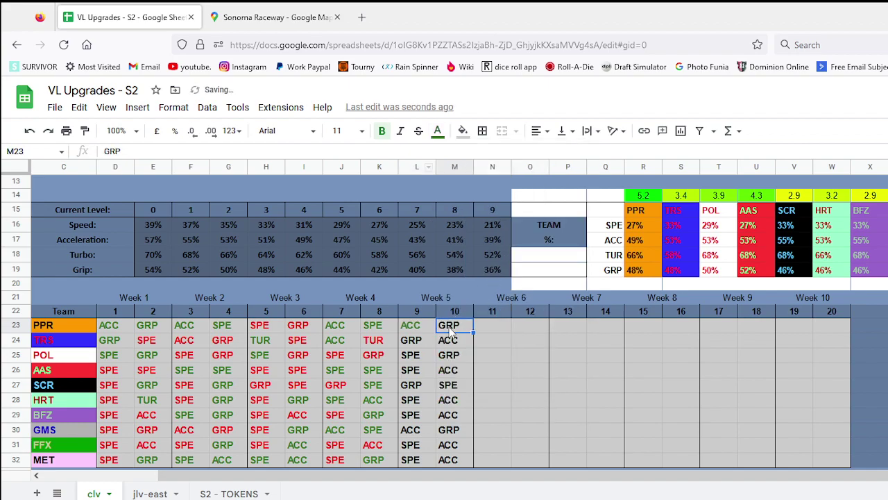
left_click(438, 131)
left_click(457, 190)
- Generate two random numbers on RANDOM.ORG for TRS and set its week 5 GRP and ACC cells (L24:M24) to dark green text
left_click(411, 340)
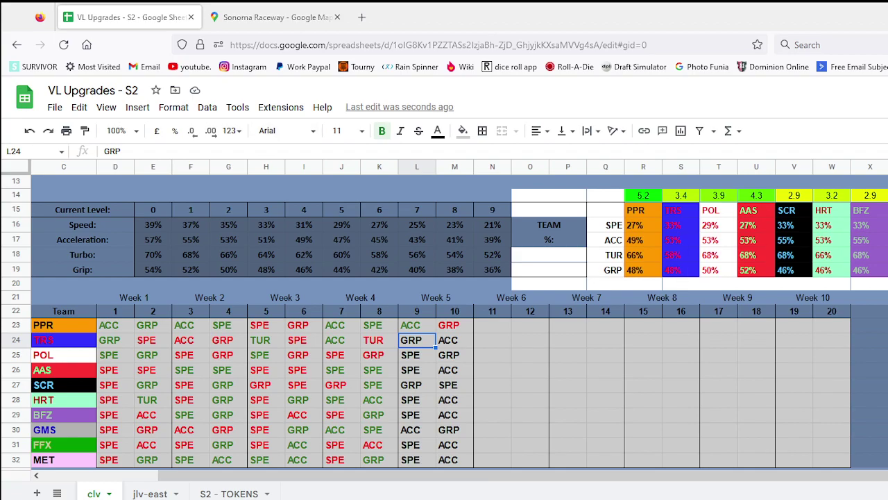
left_click(784, 416)
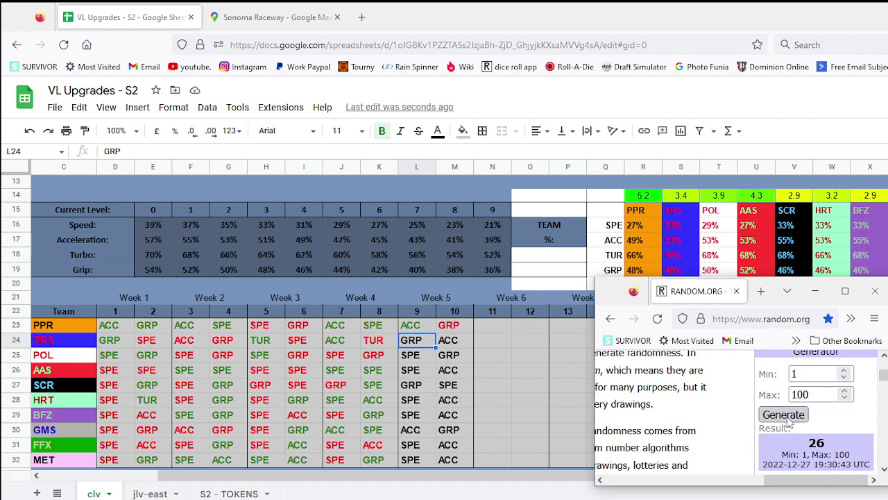
left_click(788, 417)
left_click(414, 347)
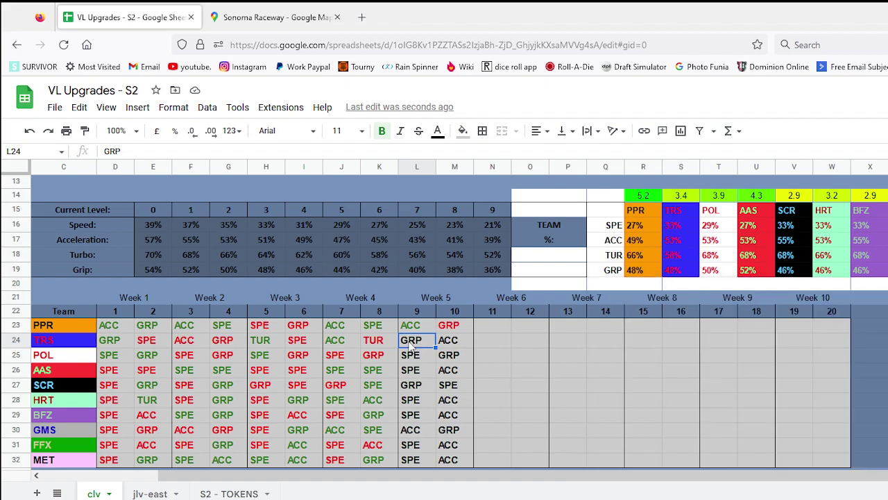
left_click_drag(411, 347, 448, 347)
left_click(437, 130)
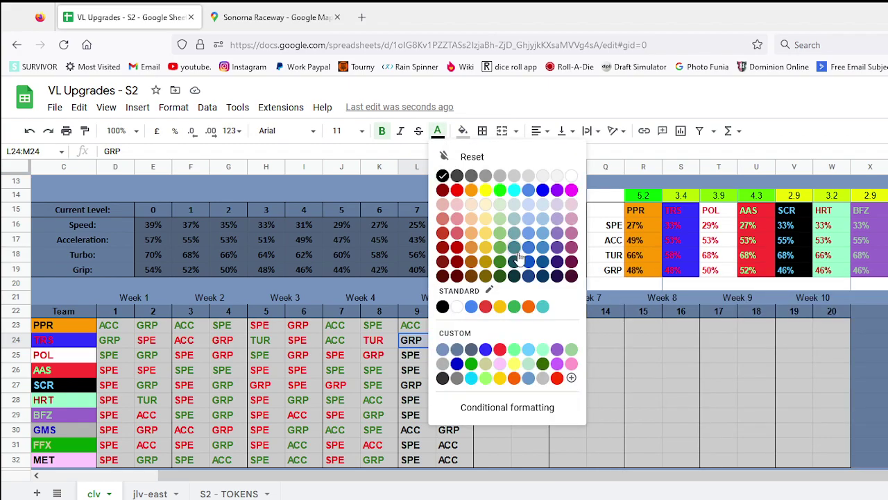
left_click(505, 266)
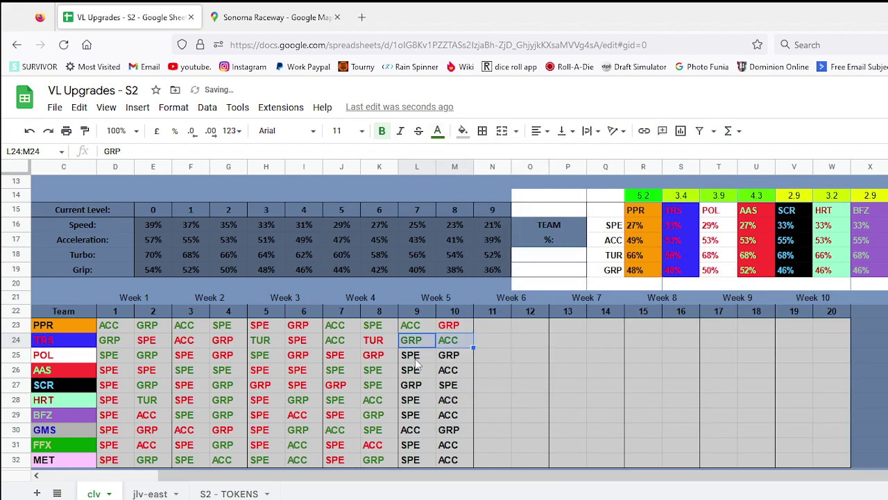
- Generate two random numbers on RANDOM.ORG for POL and set its week 5 SPE and GRP cells (L25:M25) to red text
left_click(422, 358)
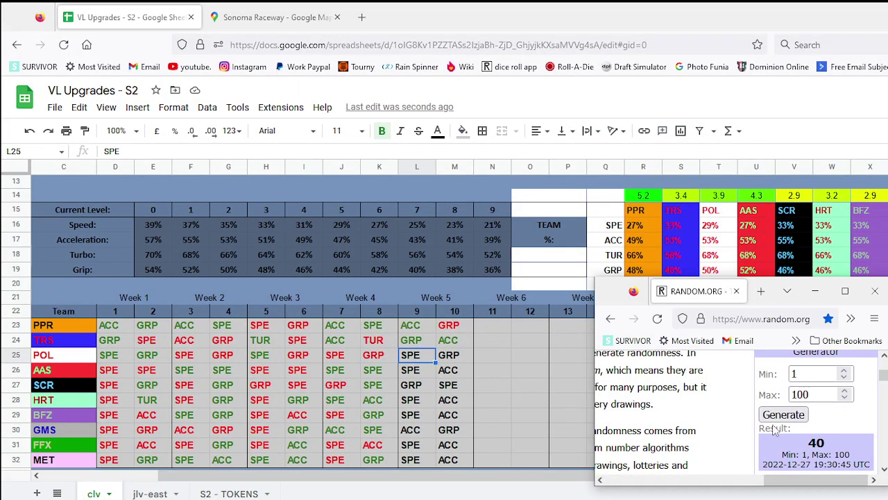
left_click(772, 417)
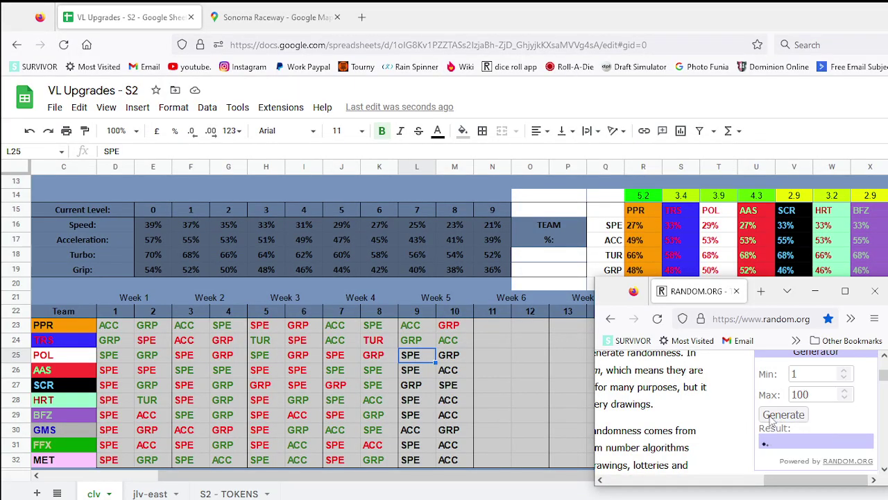
left_click(782, 415)
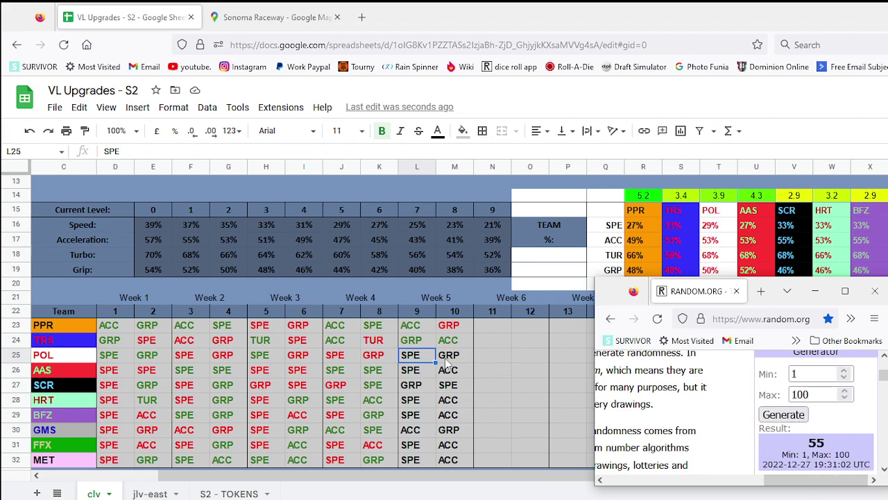
left_click(420, 357)
left_click_drag(416, 357, 451, 357)
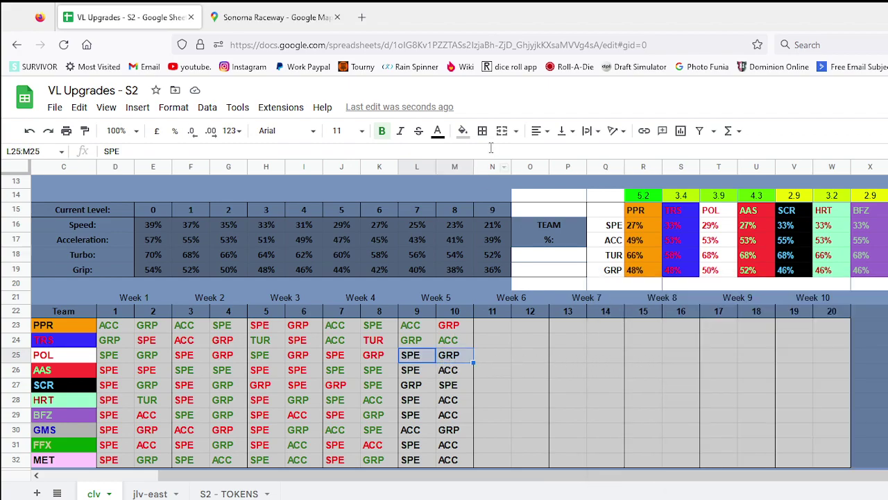
left_click(438, 130)
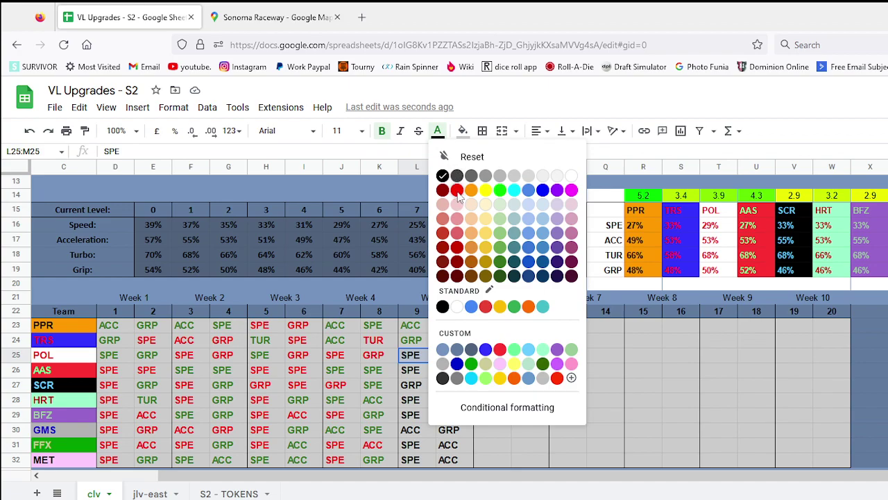
left_click(457, 190)
- Generate two random numbers on RANDOM.ORG for AAS and set its week 5 SPE and ACC cells (L26:M26) to red text
left_click(416, 372)
left_click_drag(442, 374, 451, 374)
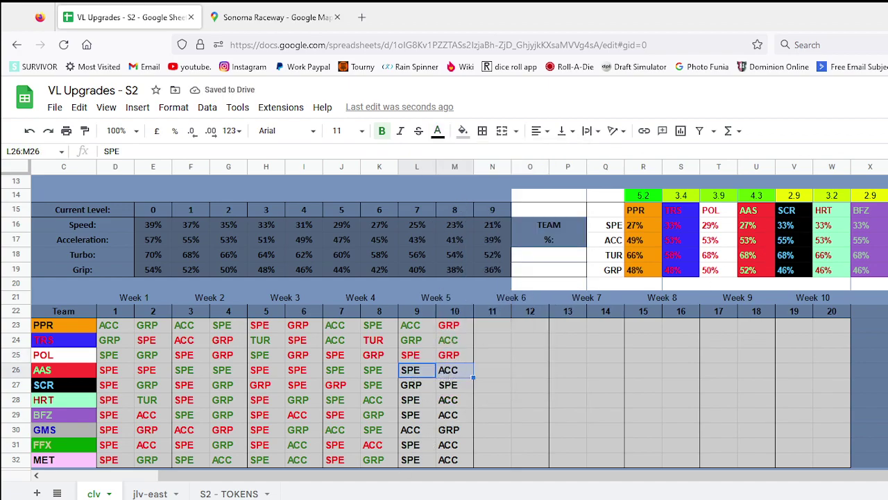
key("alt+Tab")
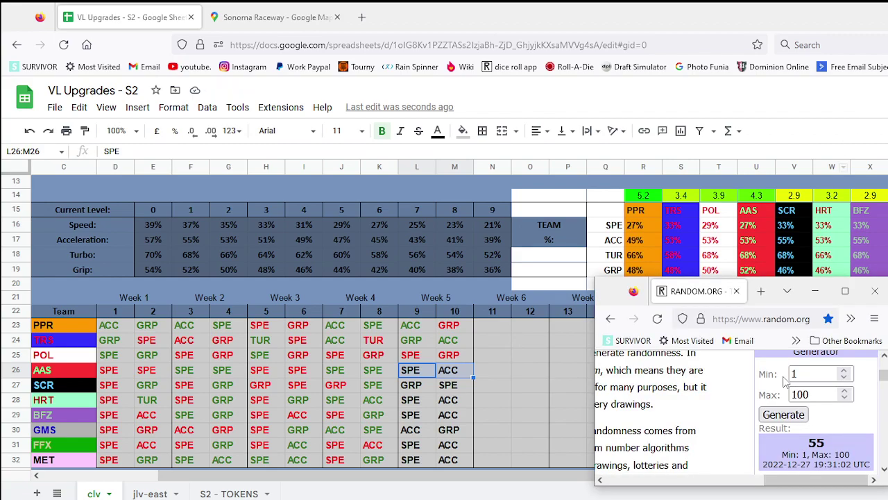
left_click(781, 416)
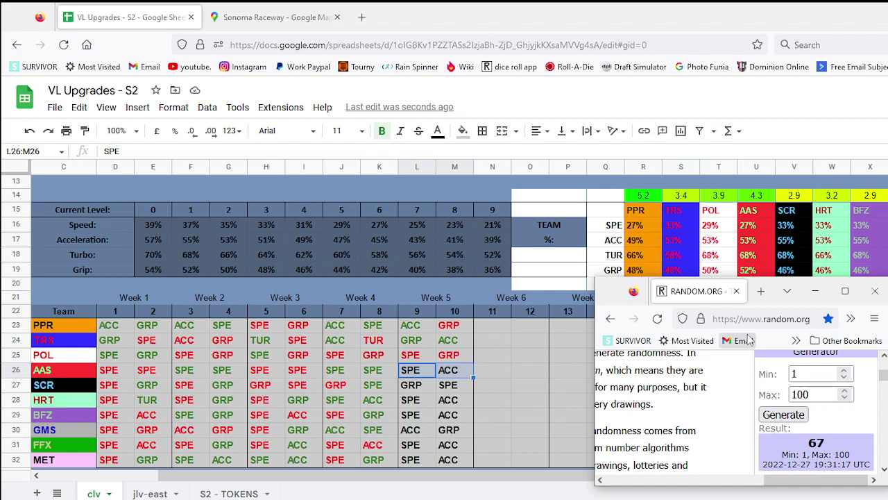
left_click(781, 416)
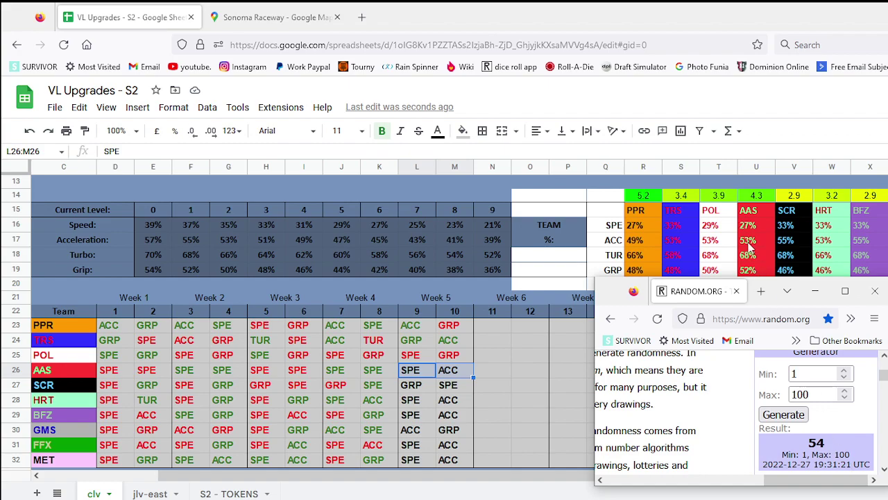
left_click(454, 370)
left_click_drag(415, 370, 454, 370)
left_click(437, 130)
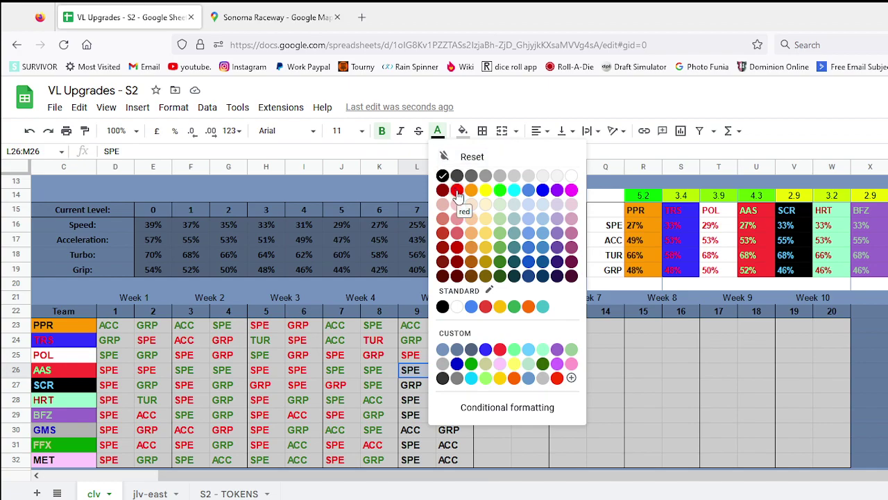
left_click(457, 191)
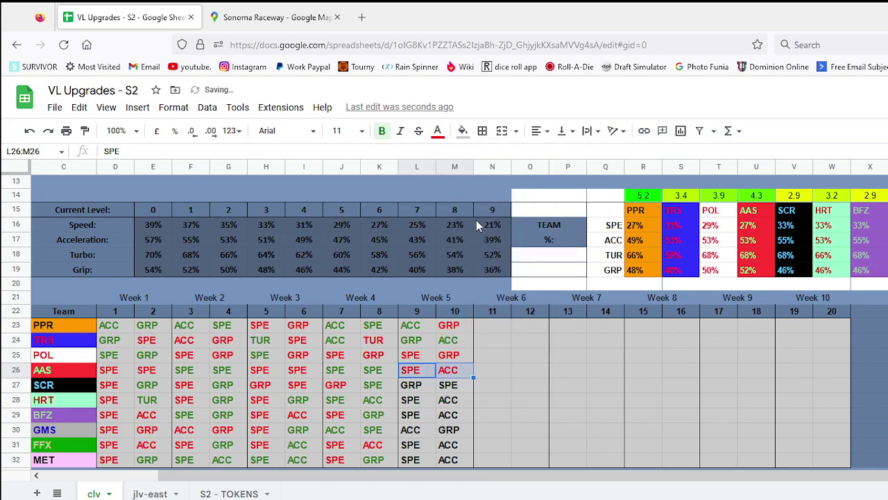
- Generate two random numbers on RANDOM.ORG for SCR and set its week 5 GRP and SPE cells (L27:M27) to red text
left_click(414, 385)
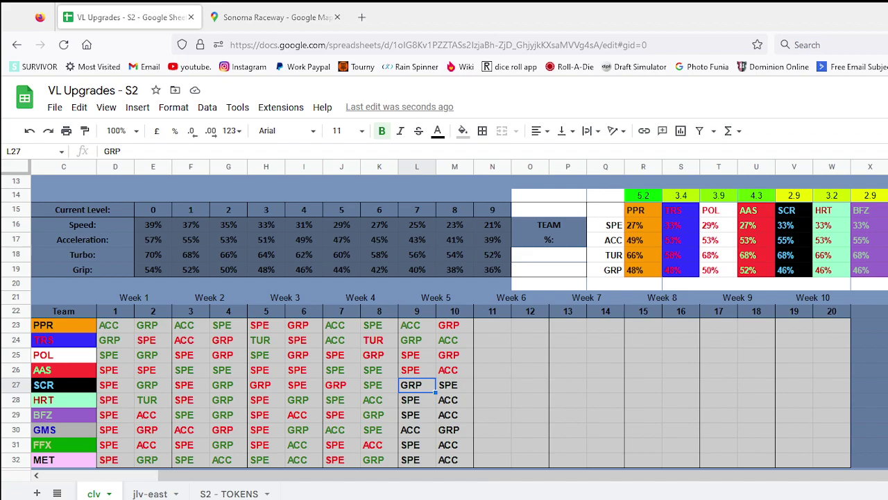
key("alt+Tab")
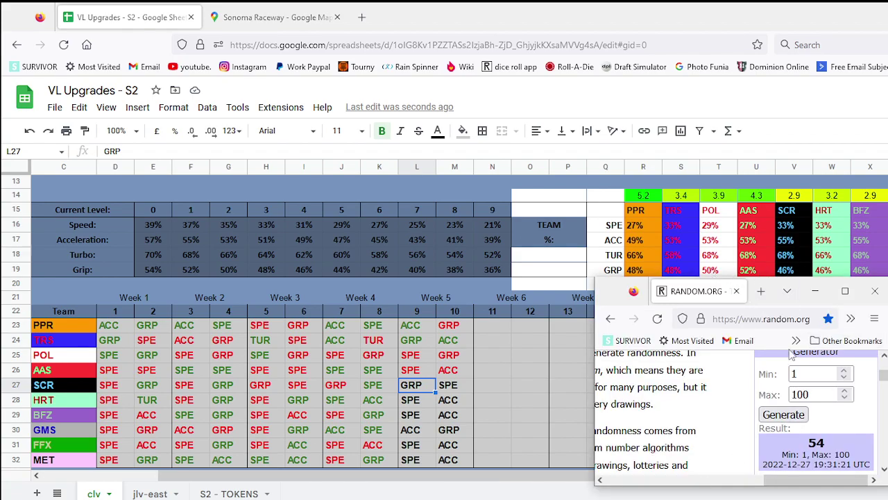
left_click(798, 414)
left_click(784, 415)
left_click(445, 386)
left_click_drag(429, 387, 454, 386)
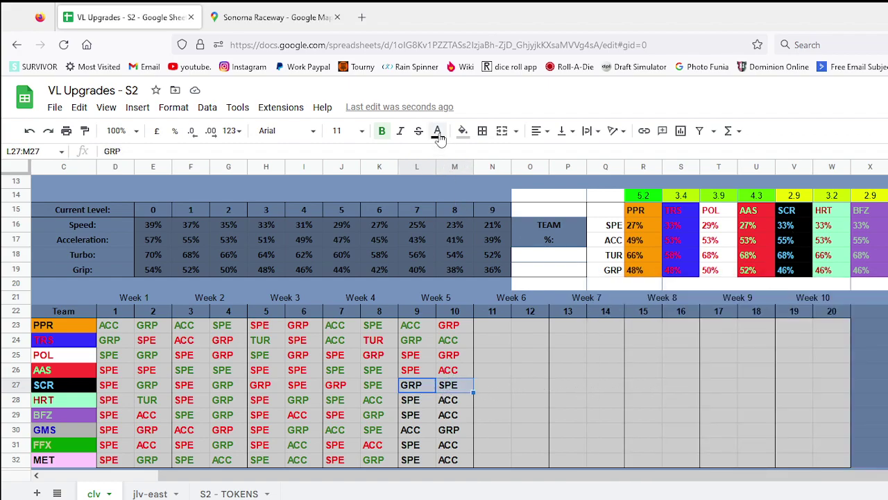
left_click(437, 130)
left_click(456, 190)
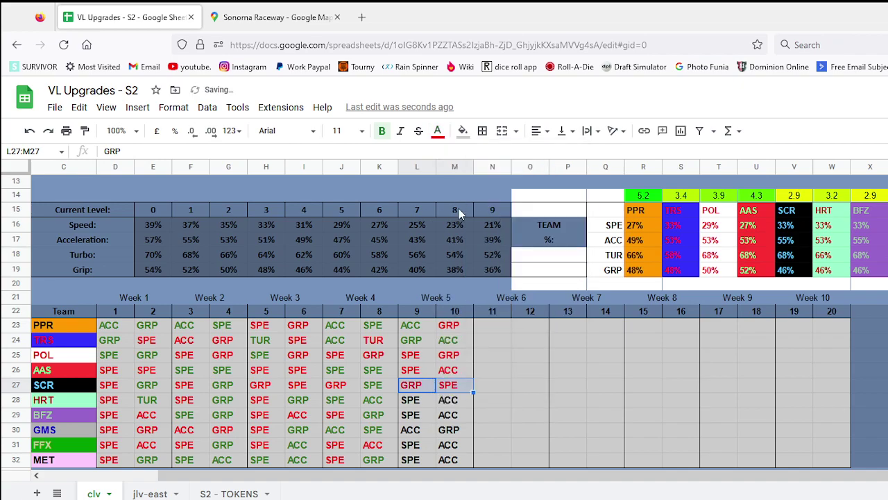
- Generate two random numbers on RANDOM.ORG for HRT, and set its week 5 SPE text to dark green and its ACC text to red
left_click(412, 404)
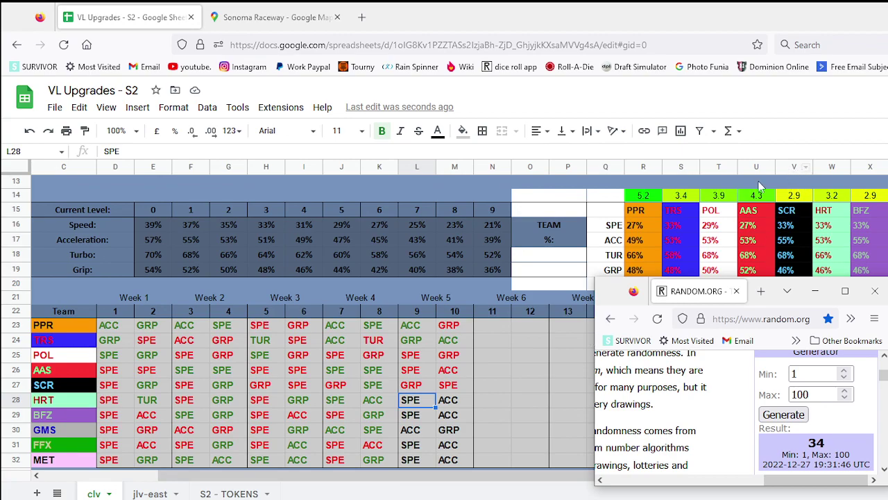
left_click(794, 415)
left_click(798, 416)
left_click(426, 401)
left_click(438, 132)
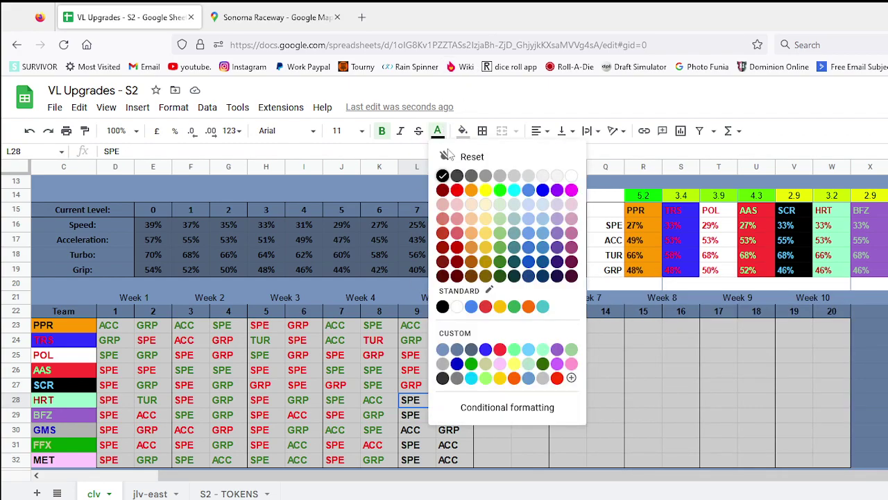
left_click(502, 267)
left_click(460, 401)
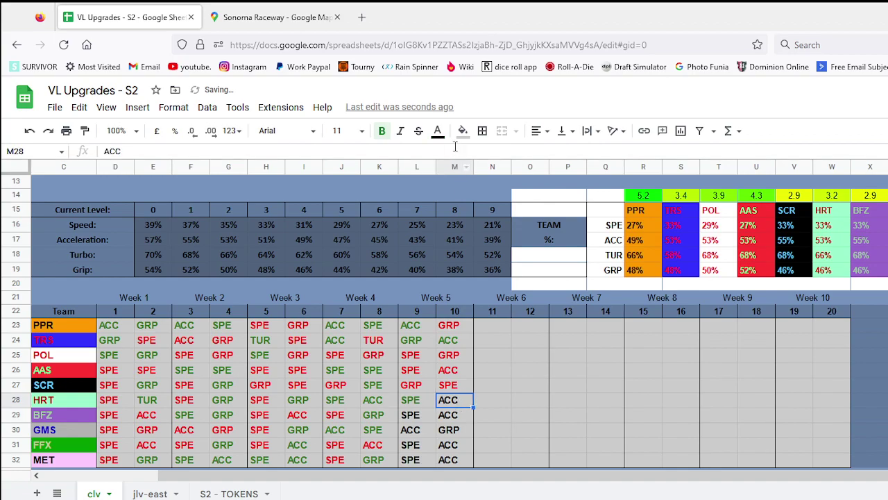
left_click(437, 132)
left_click(456, 191)
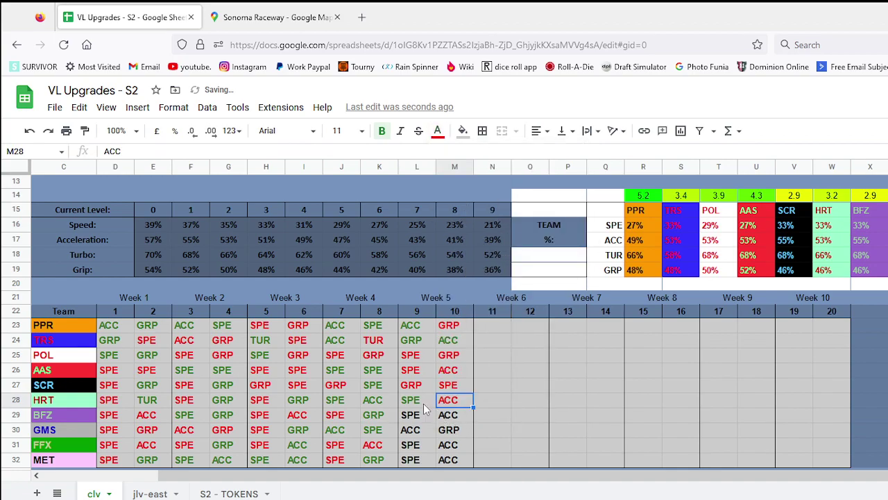
- Select BFZ's two week 5 upgrade cells (L29:M29) and generate two random numbers on RANDOM.ORG for them
left_click_drag(421, 416, 457, 414)
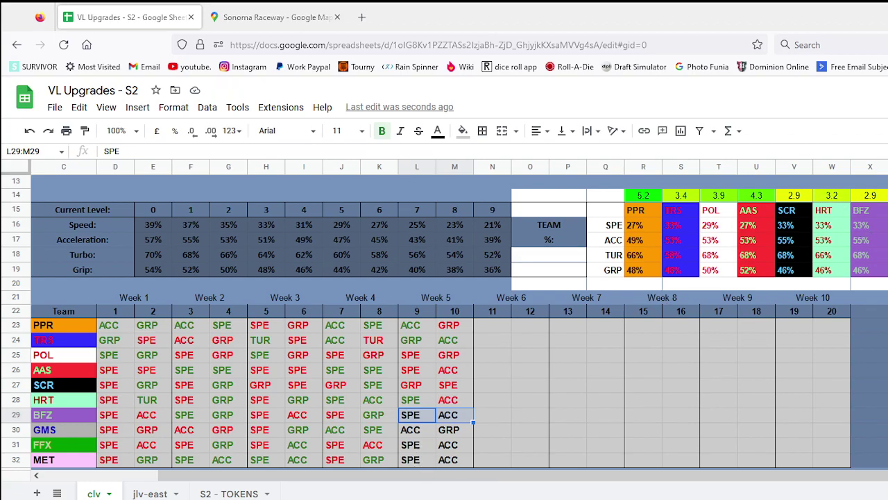
key("alt+Tab")
left_click(778, 416)
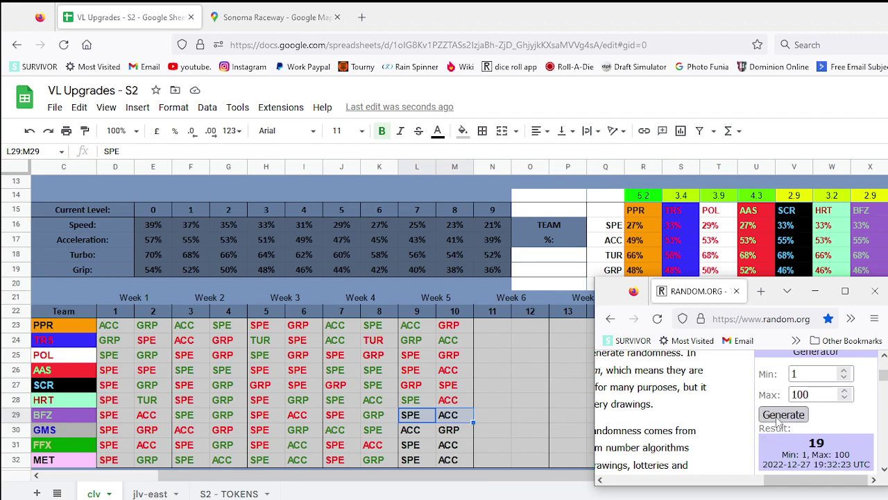
left_click(785, 418)
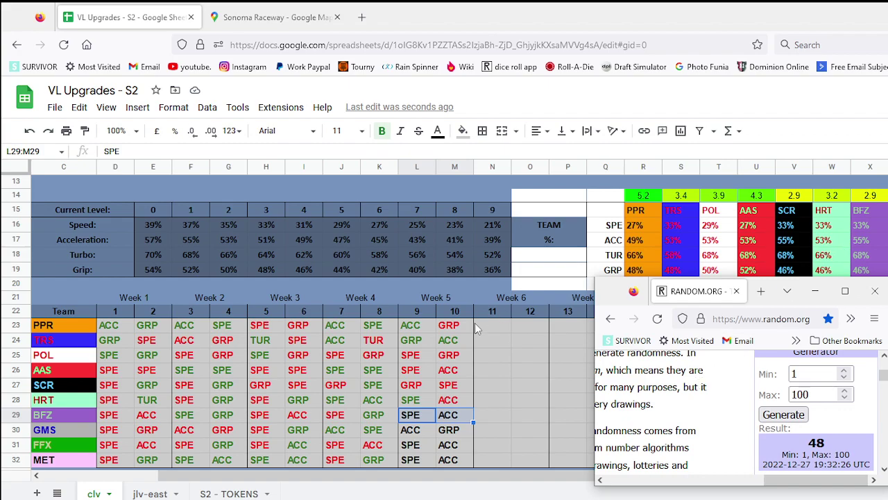
- Copy the text formatting of HRT's week 5 cells (L28:M28) onto BFZ's week 5 cells (L29:M29)
left_click(445, 420)
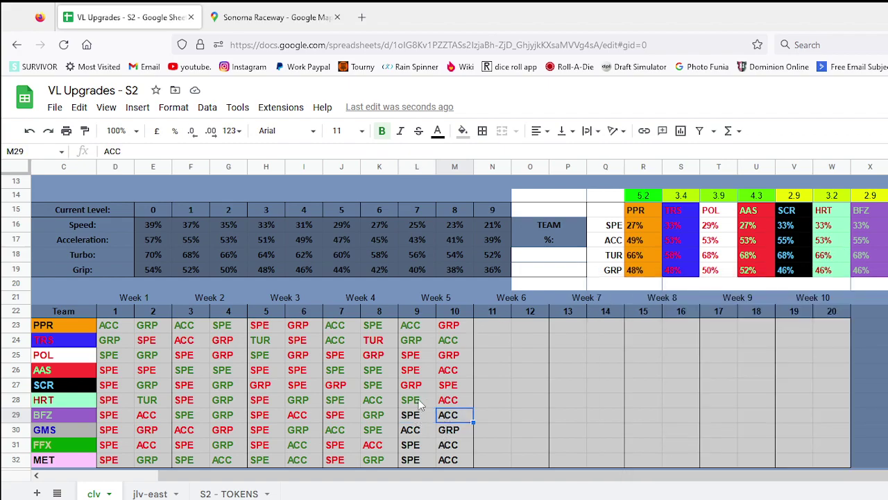
left_click_drag(410, 400, 454, 399)
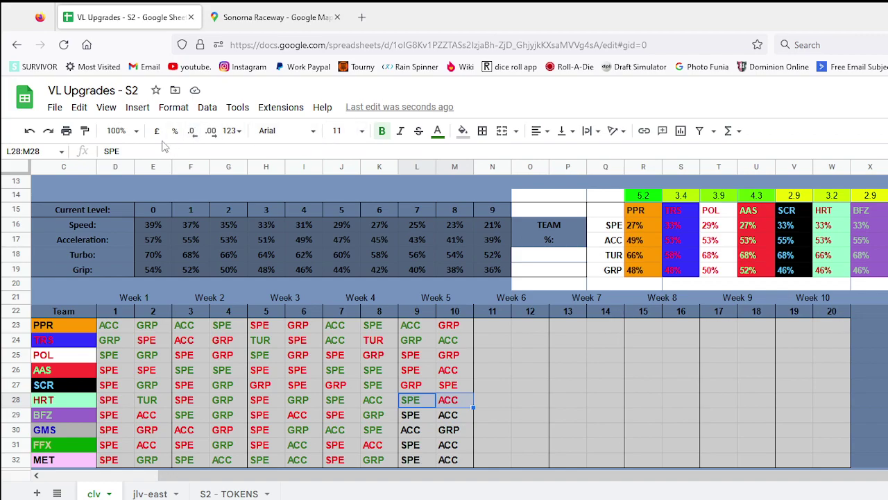
left_click(85, 130)
left_click(427, 420)
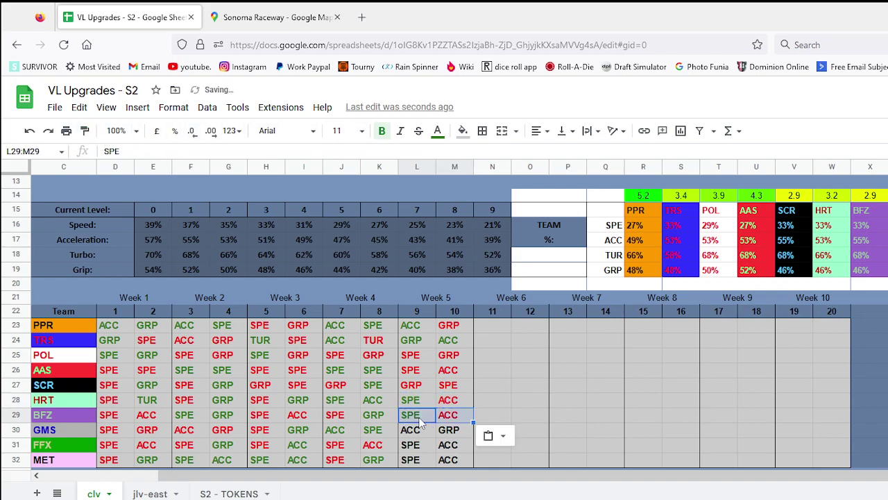
- Generate two random numbers on RANDOM.ORG for GMS and set its week 5 ACC and GRP cells (L30:M30) to dark green text
left_click(421, 434)
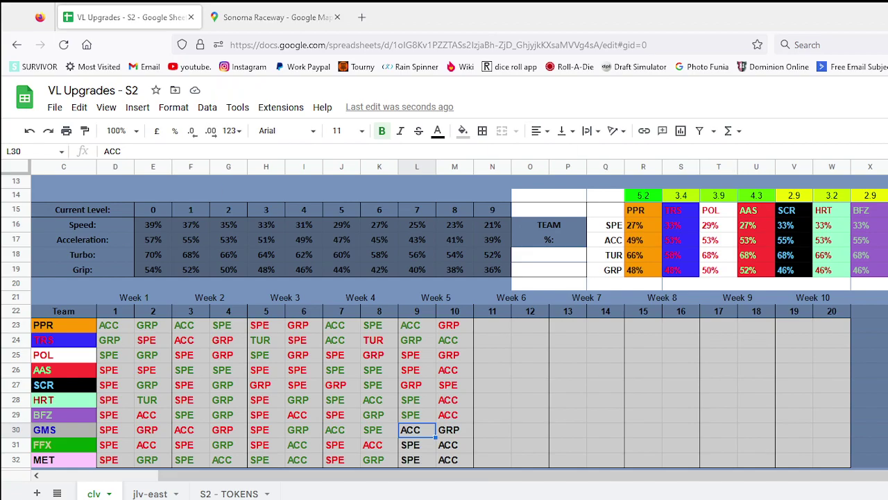
key("alt+Tab")
left_click(798, 415)
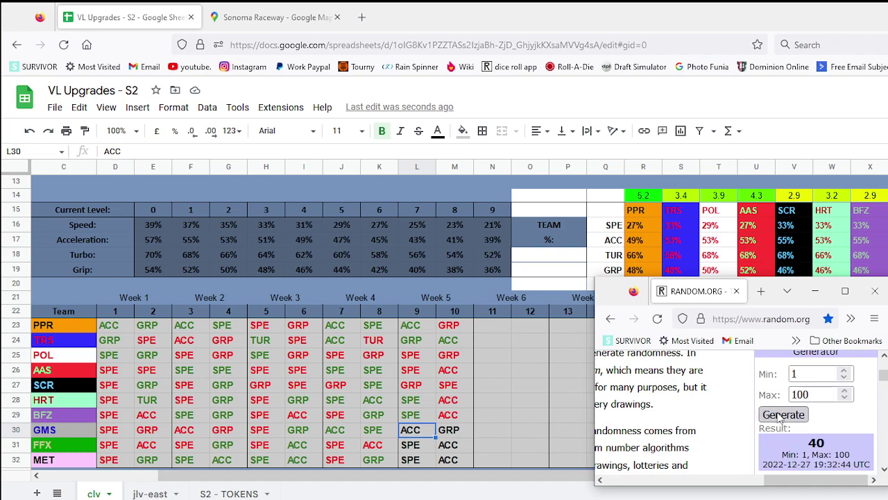
left_click(784, 415)
left_click(416, 433)
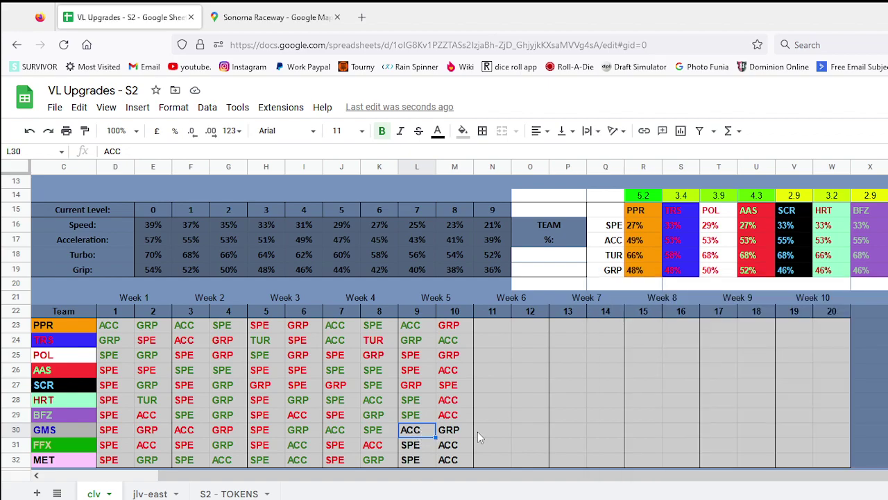
left_click_drag(416, 433, 451, 431)
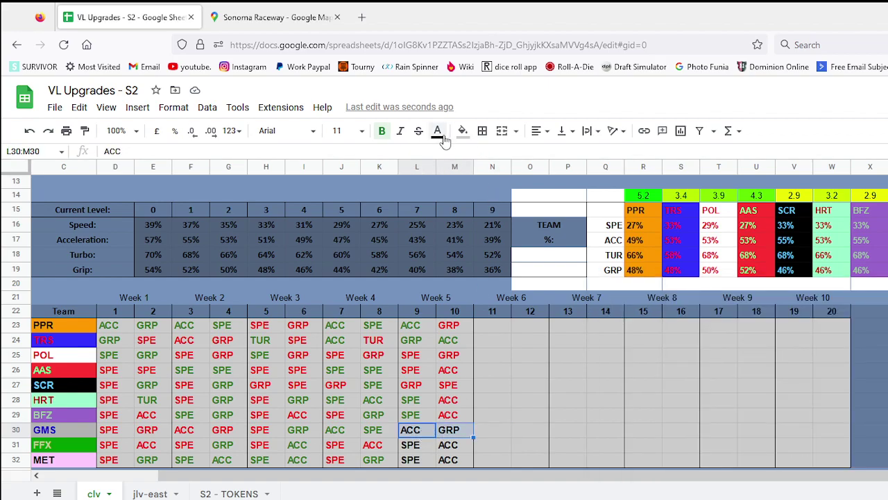
left_click(437, 132)
left_click(504, 276)
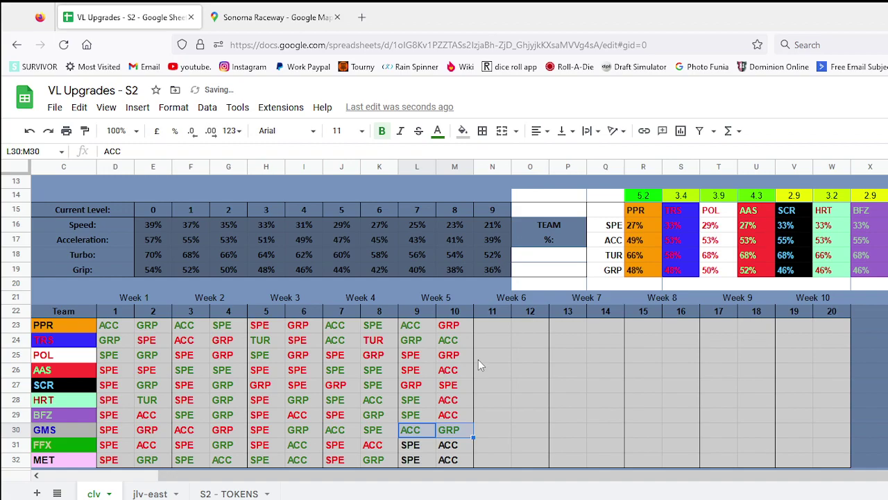
- Select FFX's week 5 SPE cell (L31) and generate two random numbers on RANDOM.ORG for the team's upgrades
left_click(428, 448)
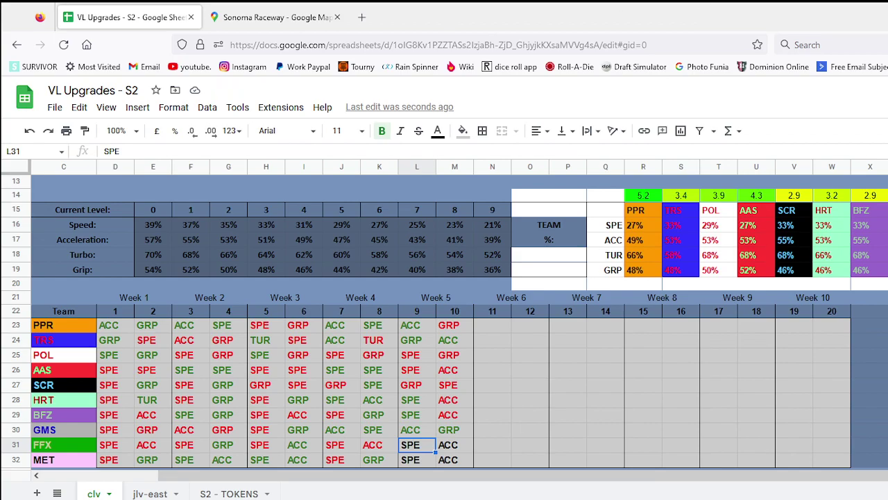
key("alt+Tab")
left_click(774, 417)
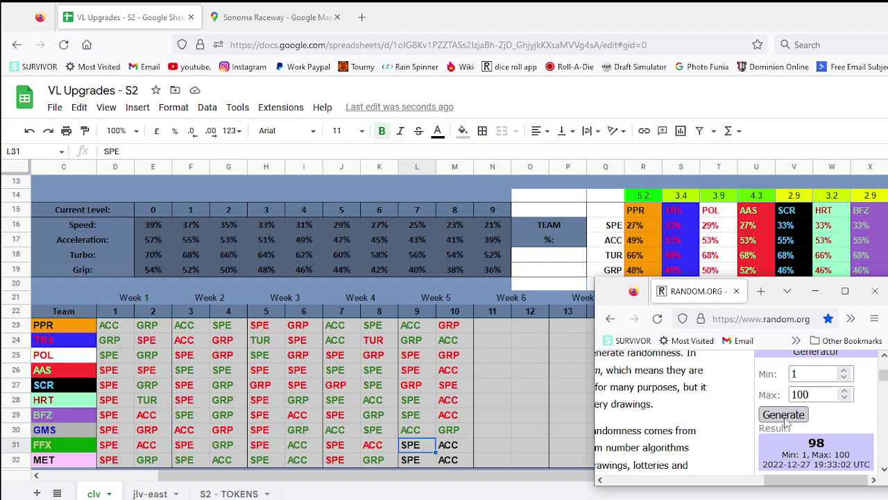
left_click(785, 418)
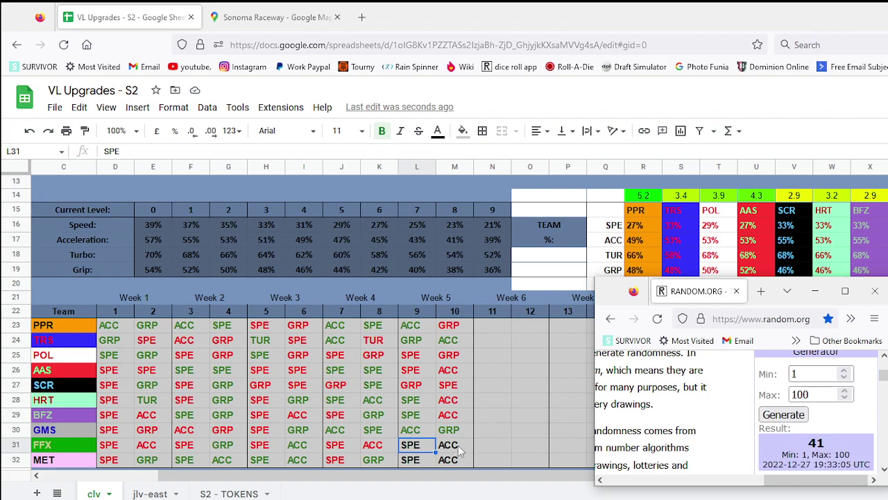
- Set FFX's week 5 SPE text (L31) to red and its ACC text (M31) to dark green
left_click(492, 431)
left_click_drag(415, 417, 445, 417)
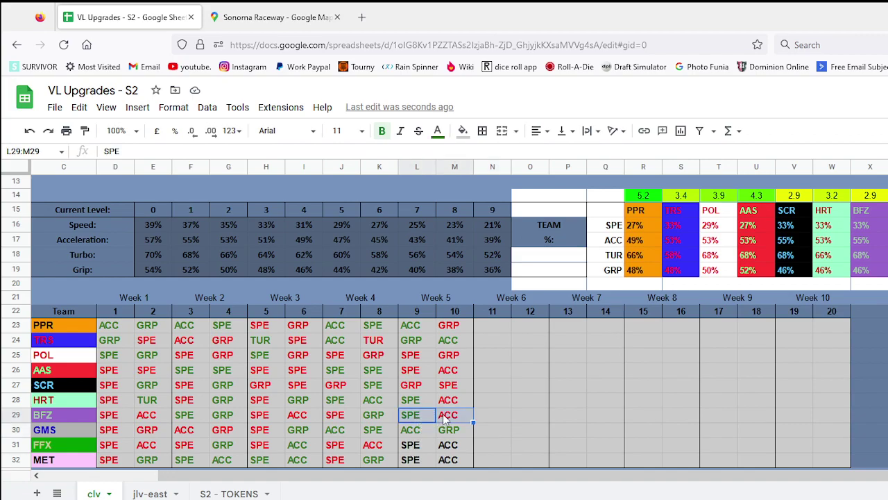
left_click(445, 417)
left_click(424, 437)
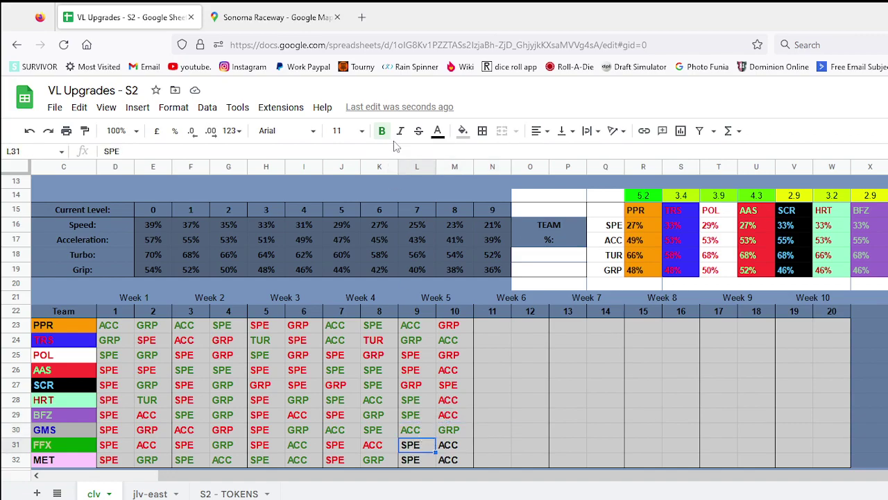
left_click(437, 130)
left_click(451, 187)
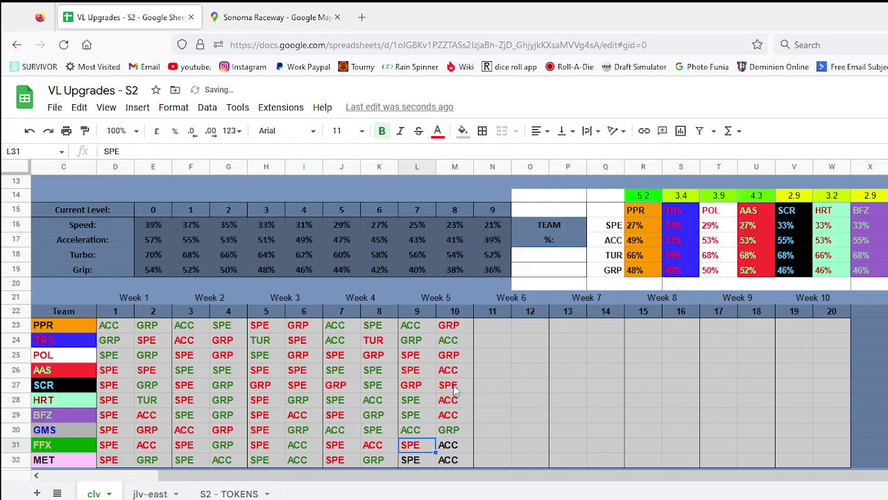
left_click(448, 445)
left_click(437, 131)
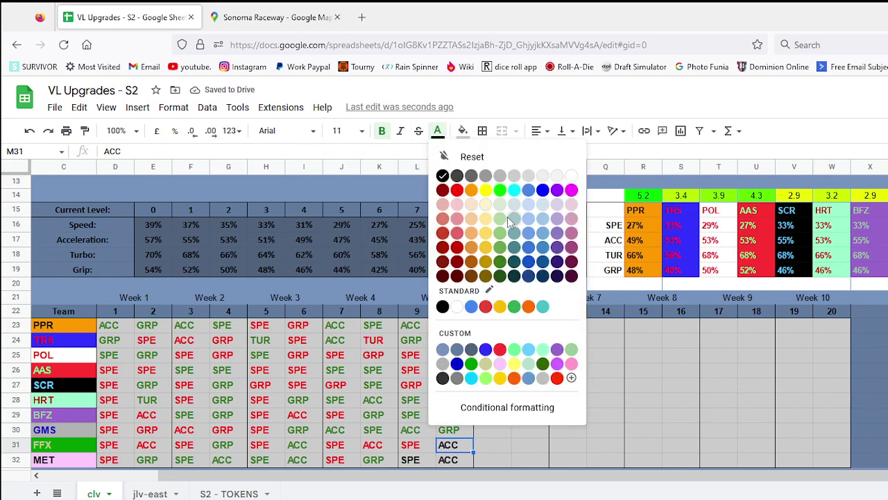
left_click(501, 262)
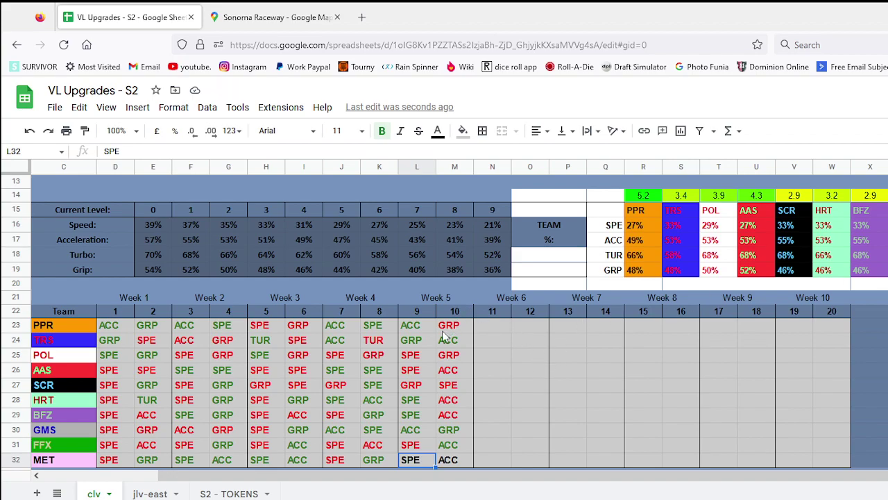
- Generate two random numbers on RANDOM.ORG for MET and set its week 5 SPE and ACC cells (L32:M32) to red text
key("alt+Tab")
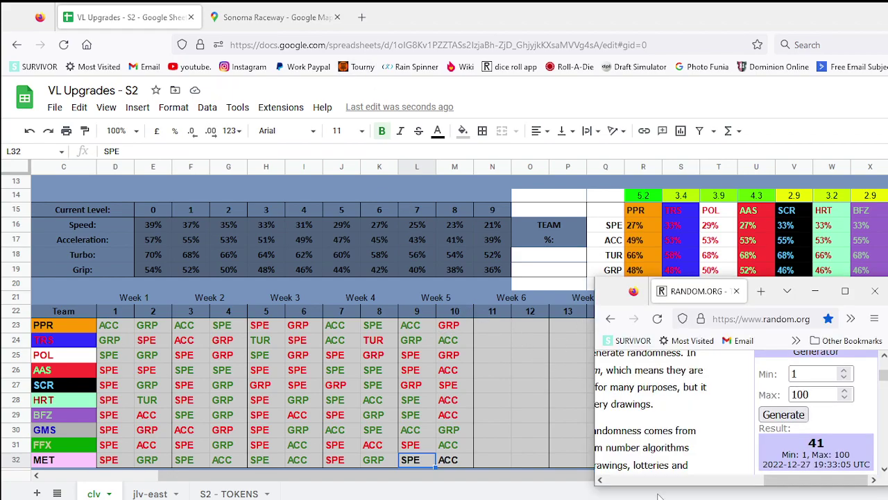
left_click(783, 415)
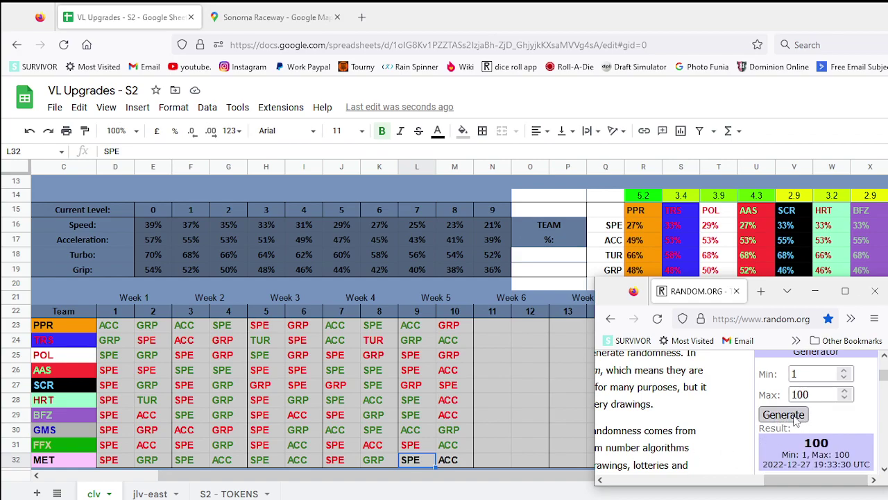
left_click(783, 416)
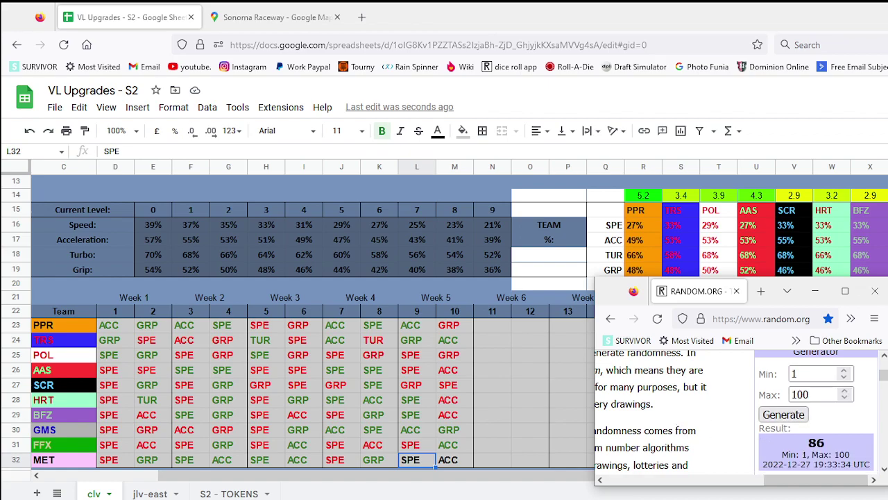
left_click(423, 460)
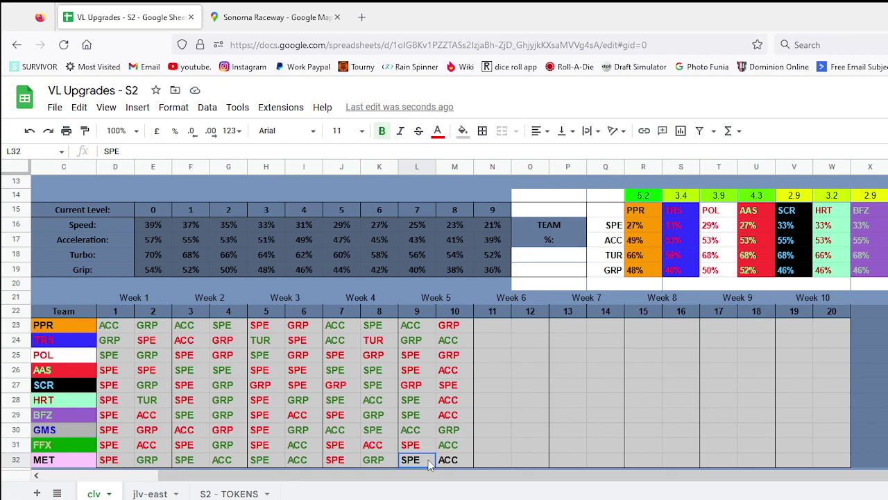
left_click_drag(425, 463, 450, 461)
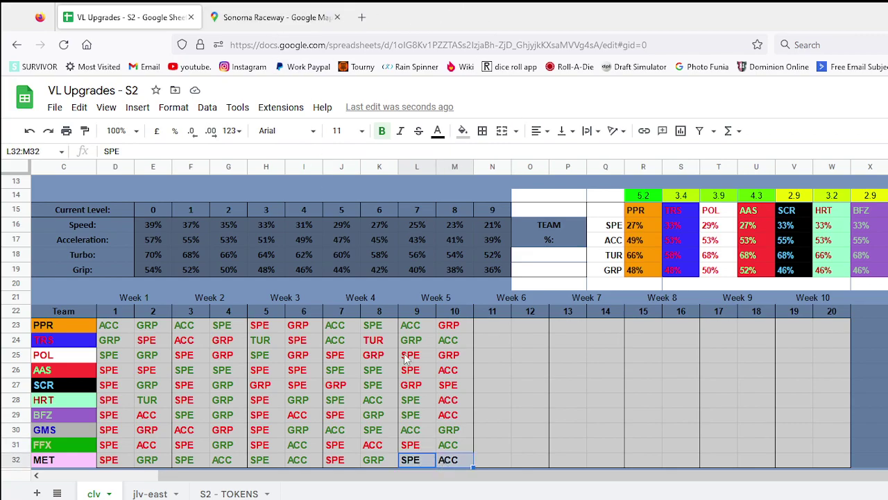
left_click(437, 131)
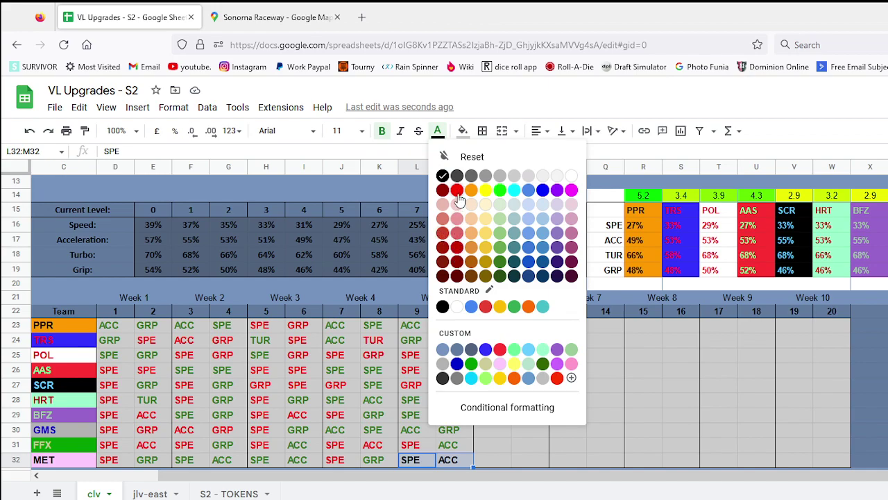
left_click(458, 191)
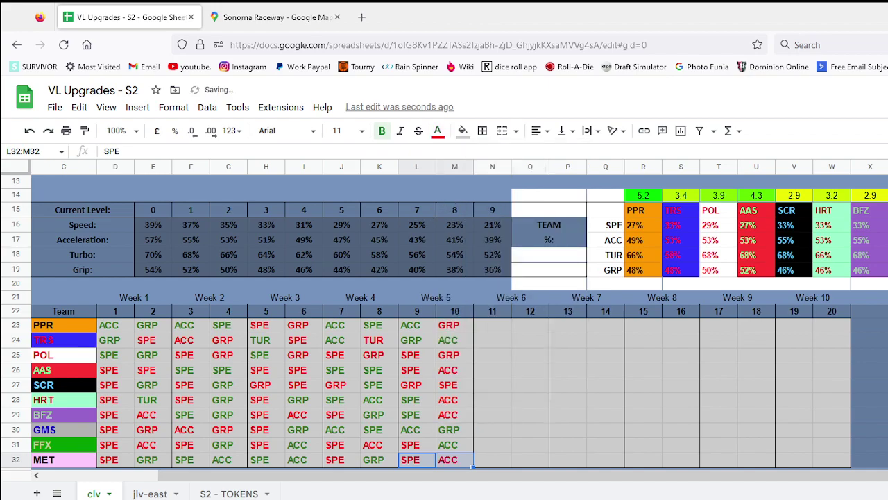